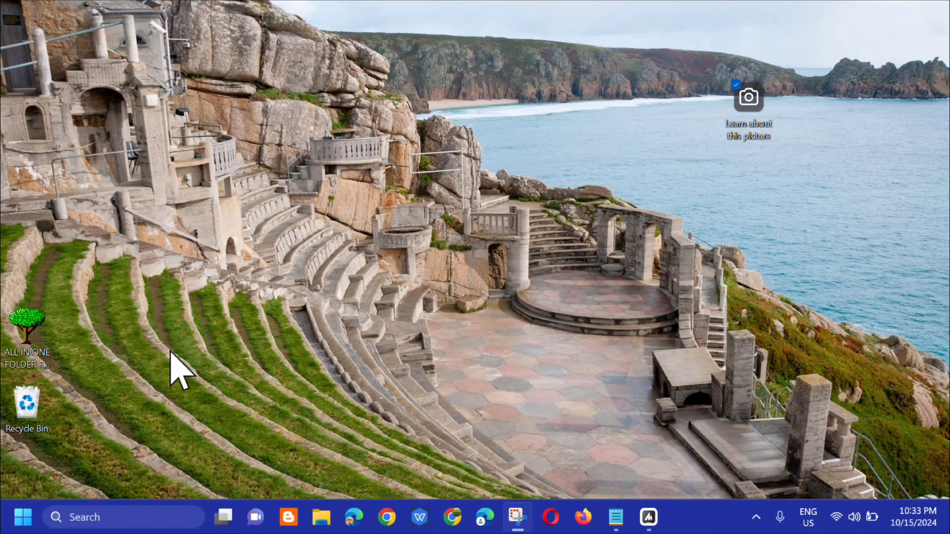
Open the Windows Settings app and go to the desktop background options under Personalization.
click(21, 517)
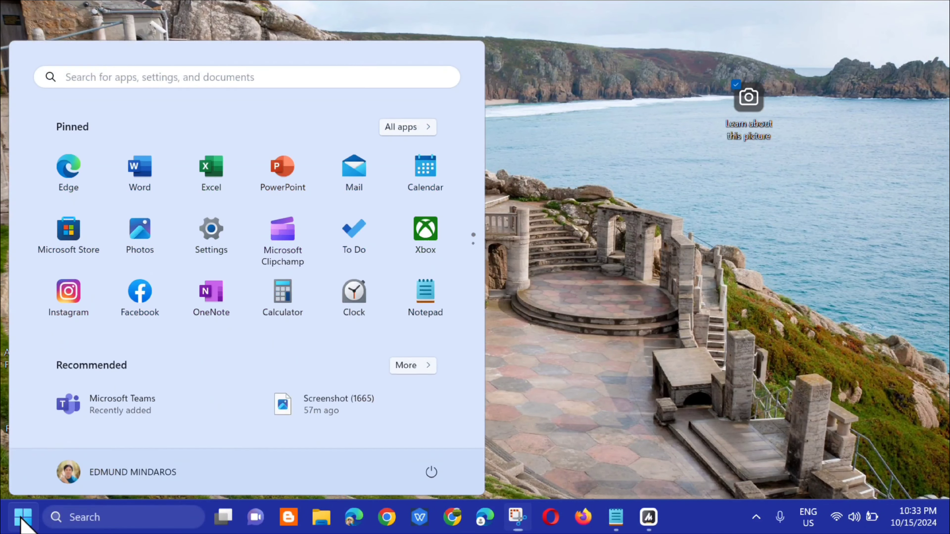
click(116, 71)
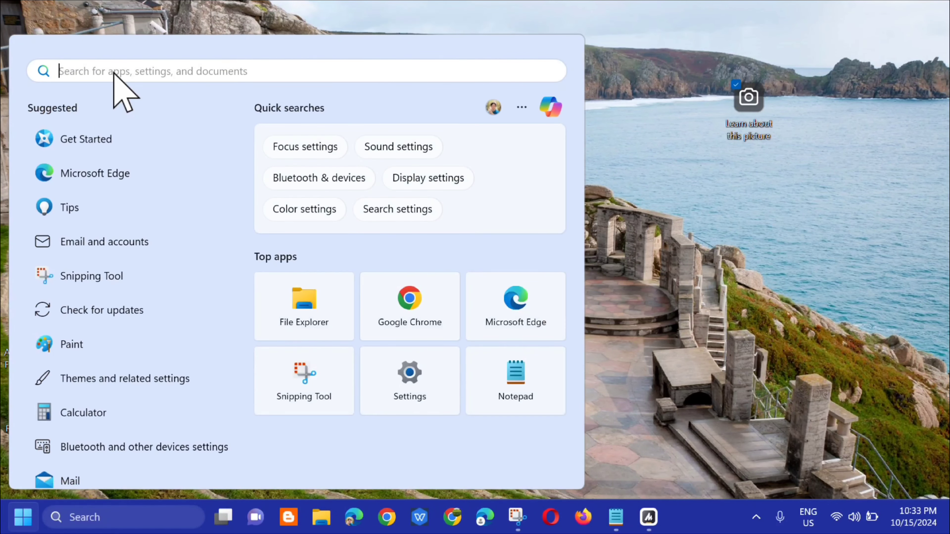
text(settings)
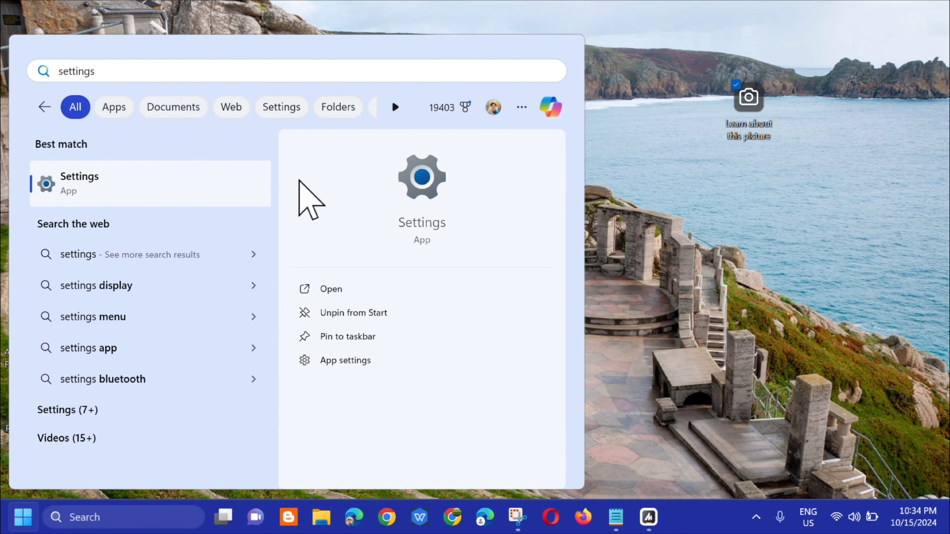
click(337, 291)
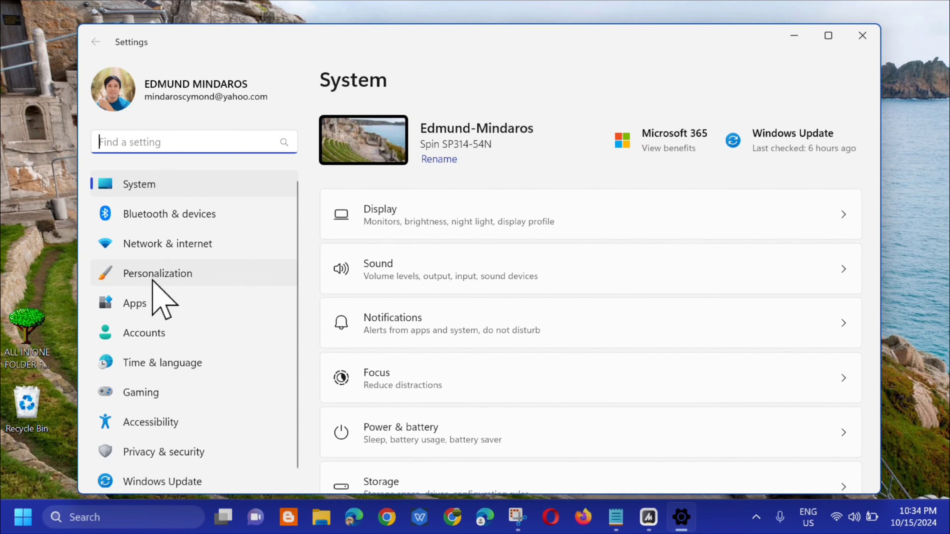
click(153, 277)
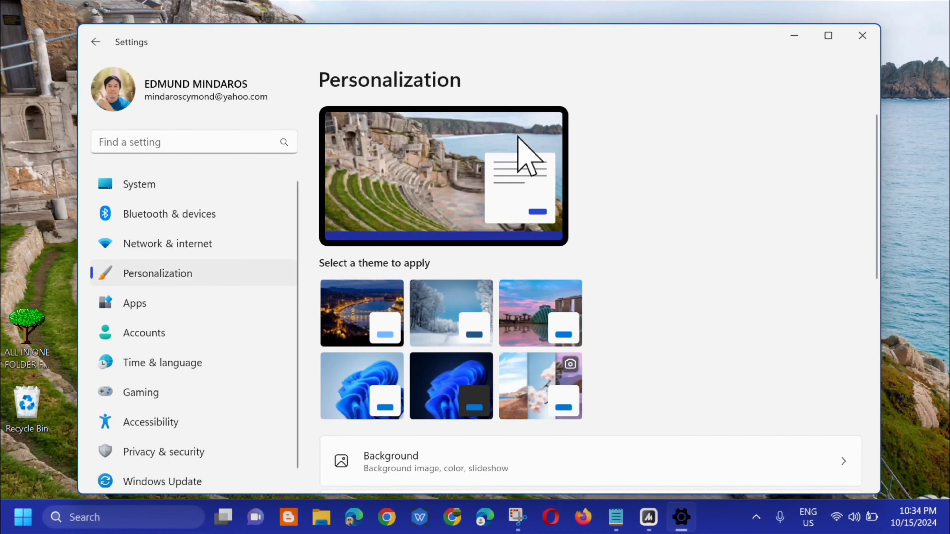
scroll(676, 236, down, 6)
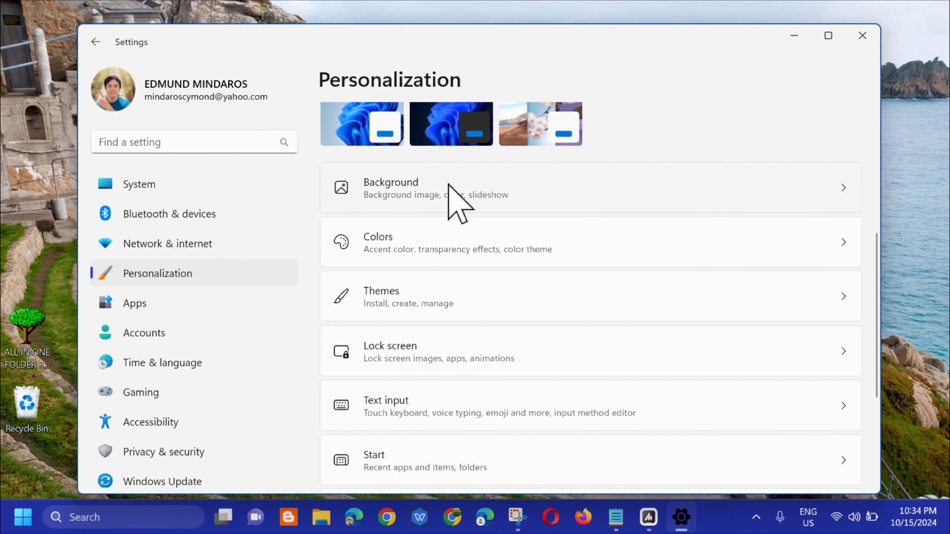
click(453, 201)
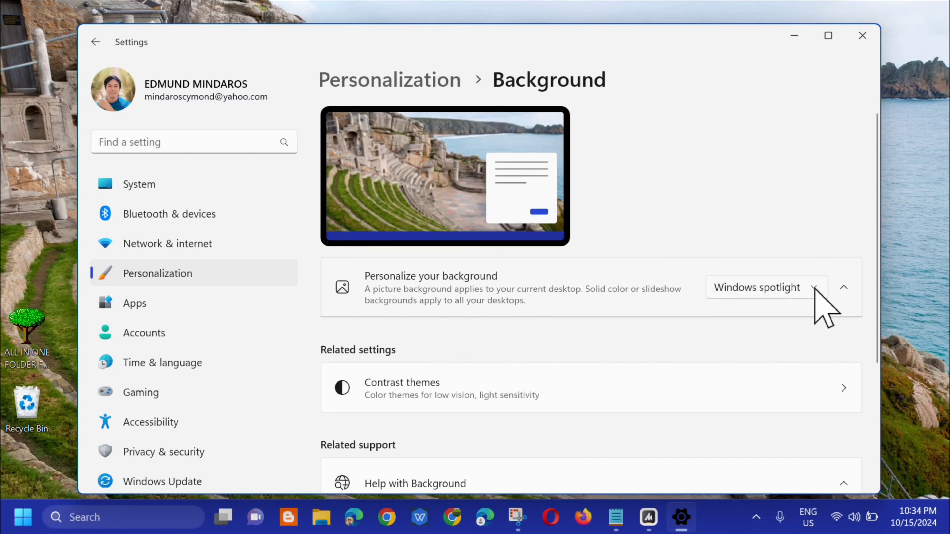
Change the desktop background type to Slideshow and close Settings.
click(815, 289)
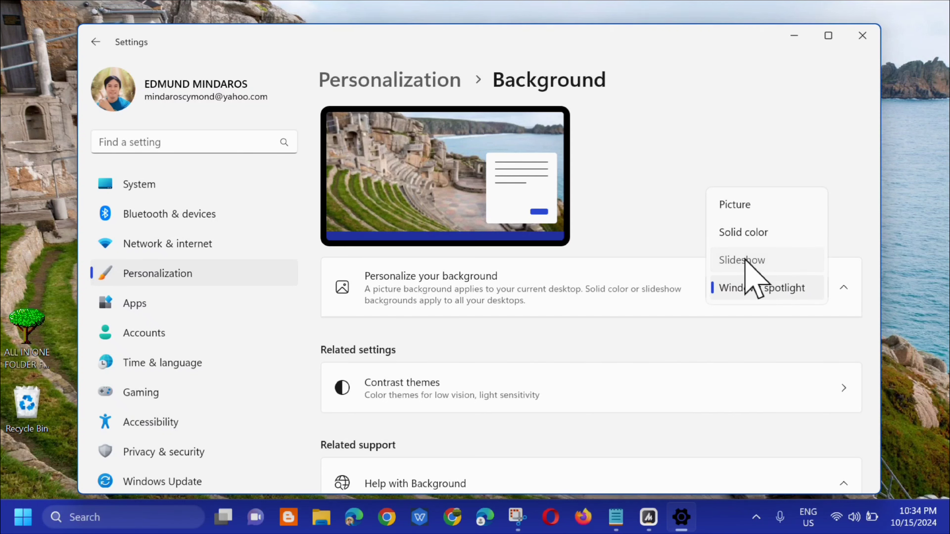
click(745, 261)
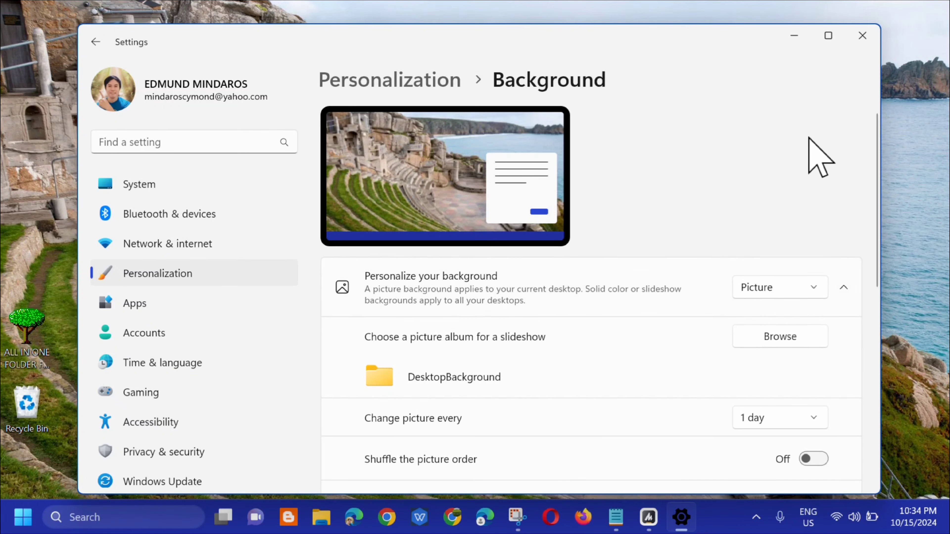
click(862, 35)
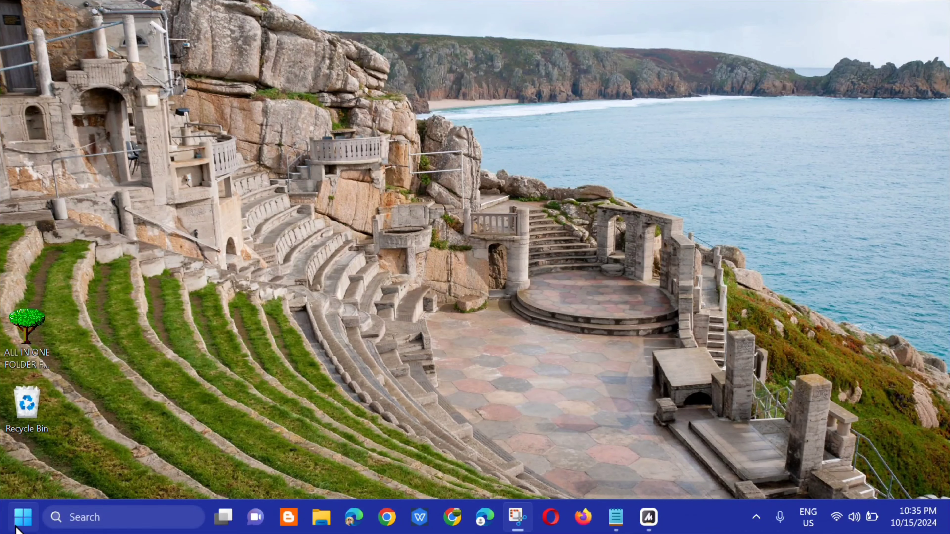
Find Registry Editor with a search for "registry", run it as administrator and allow it to make changes.
click(23, 518)
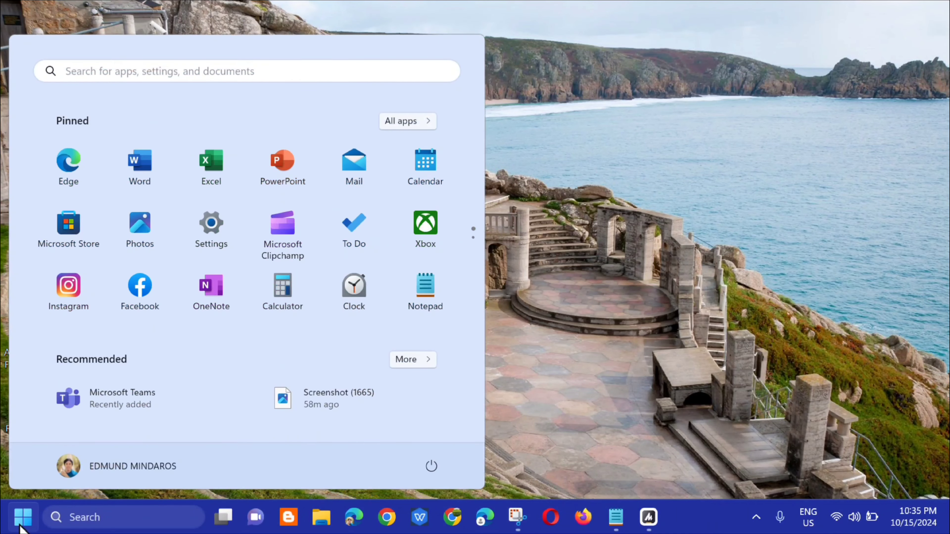
click(109, 71)
text(regist)
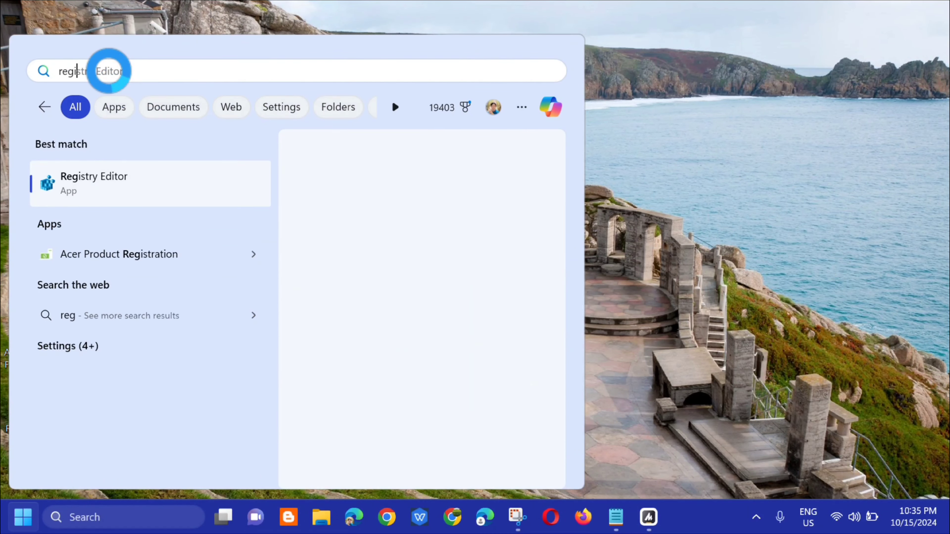
text(ry)
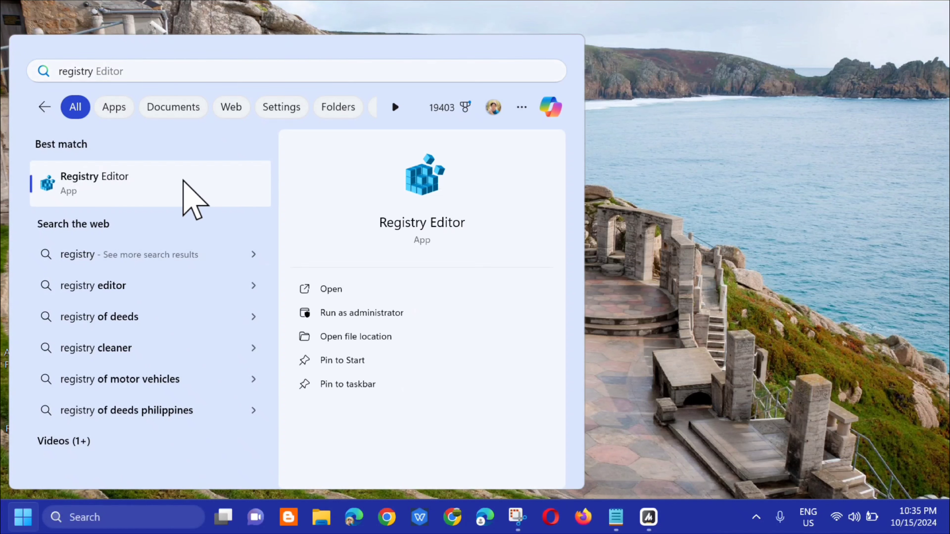
right_click(184, 182)
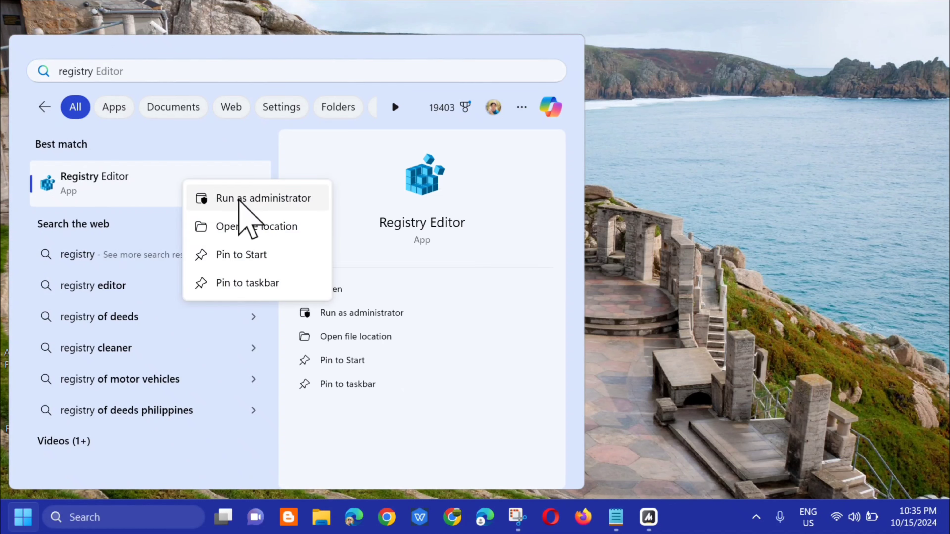
click(239, 199)
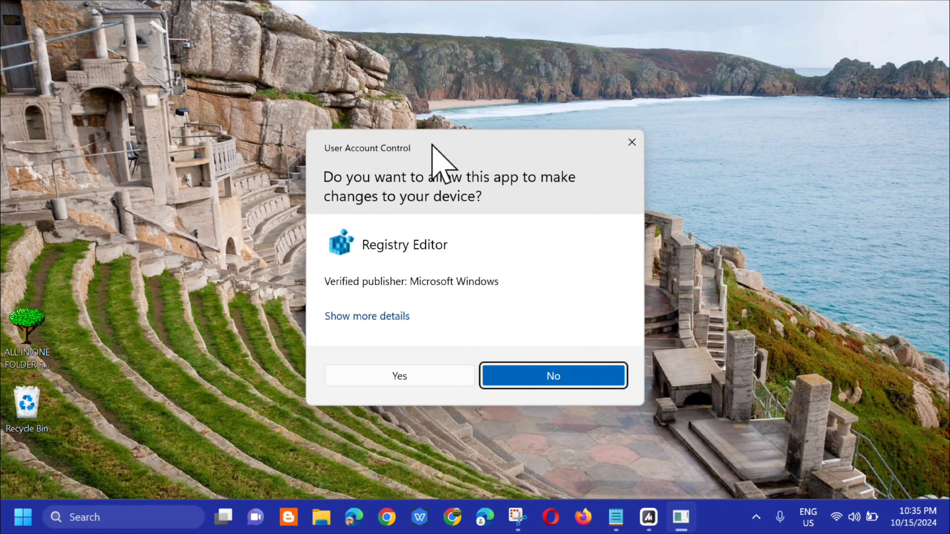
click(398, 376)
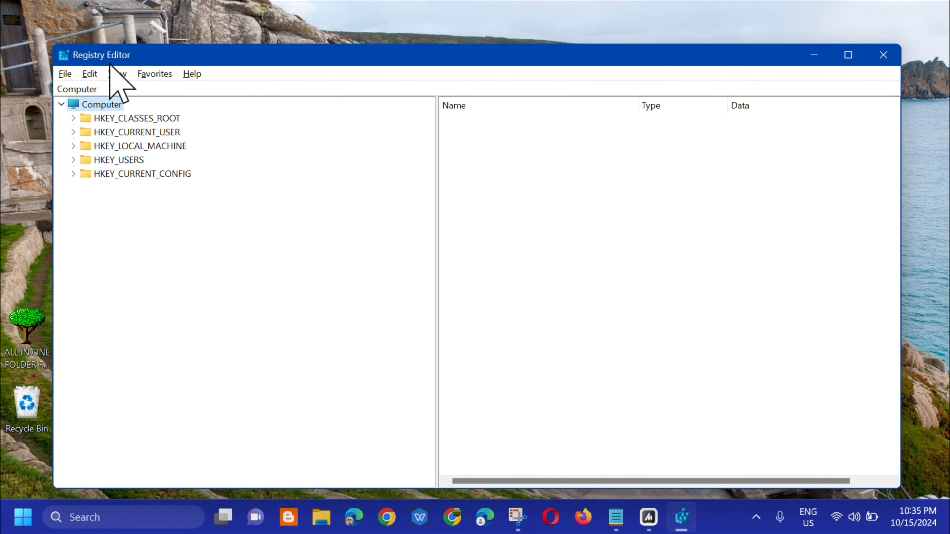
Expand the registry tree to HKEY_CURRENT_USER\Software\Microsoft.
double_click(119, 131)
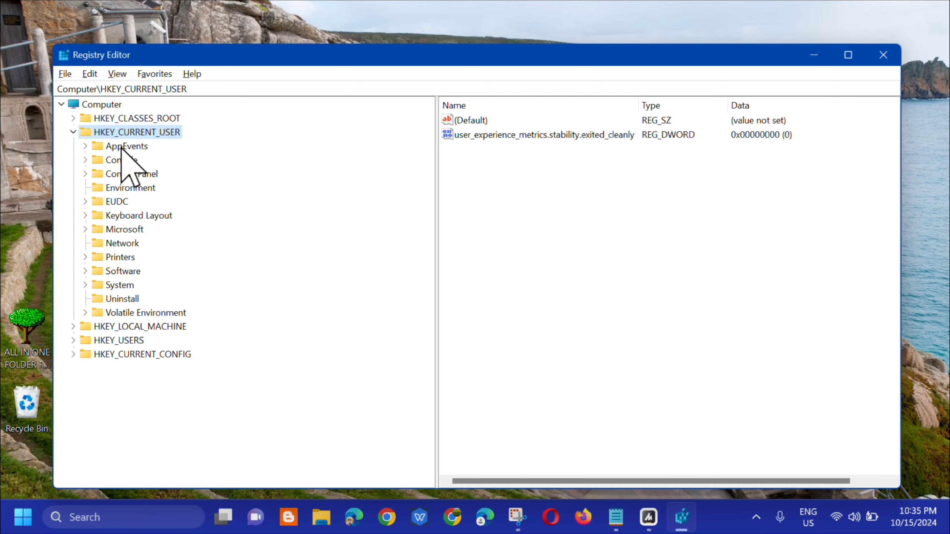
double_click(120, 271)
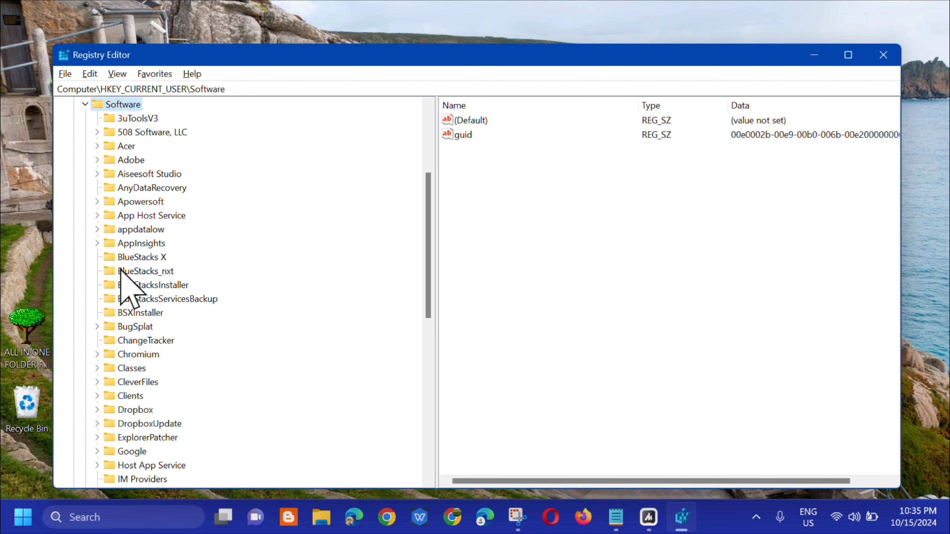
scroll(154, 230, down, 2)
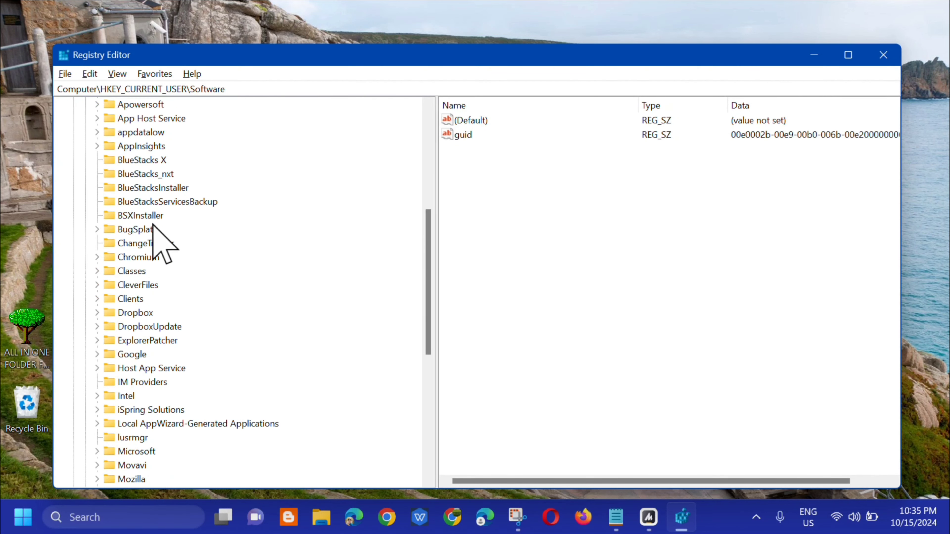
scroll(153, 224, down, 7)
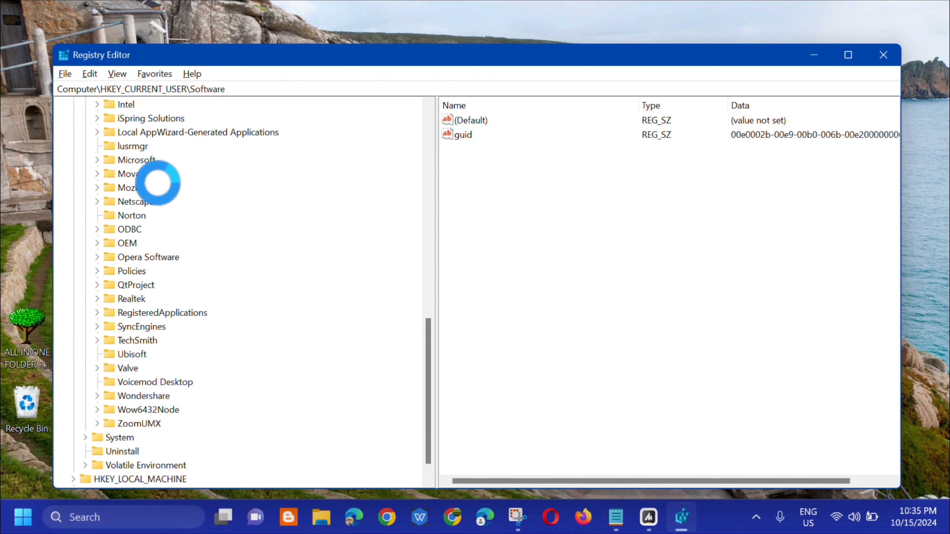
double_click(135, 159)
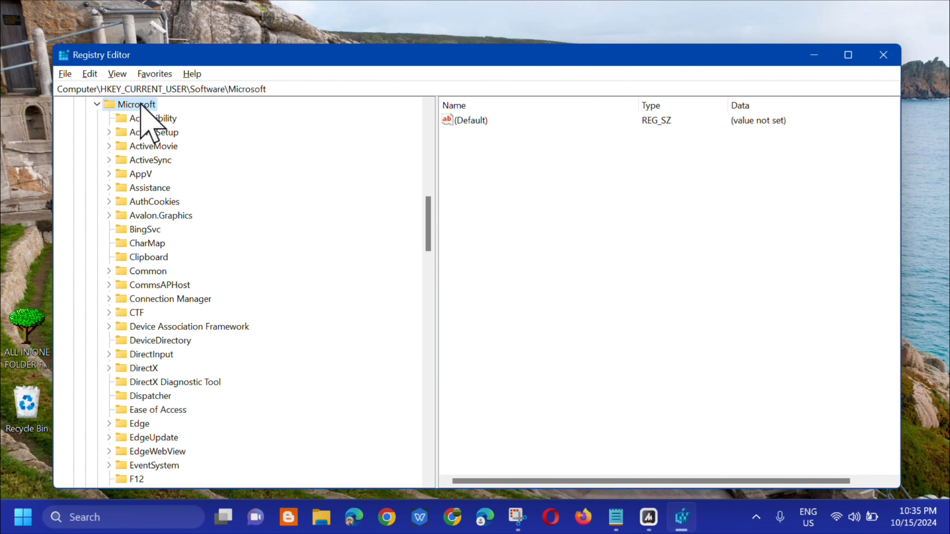
Within the Microsoft key, expand Windows and its CurrentVersion subkey.
scroll(176, 232, down, 20)
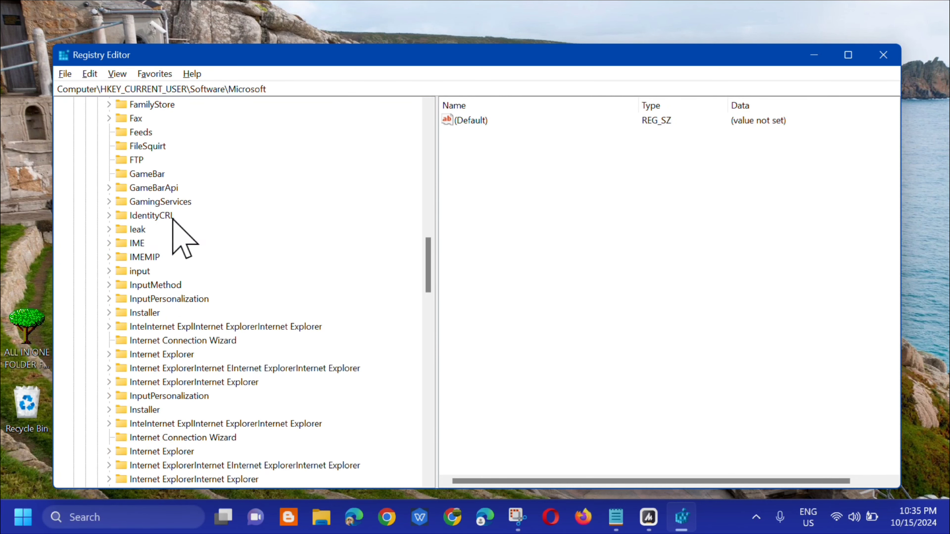
scroll(179, 240, down, 14)
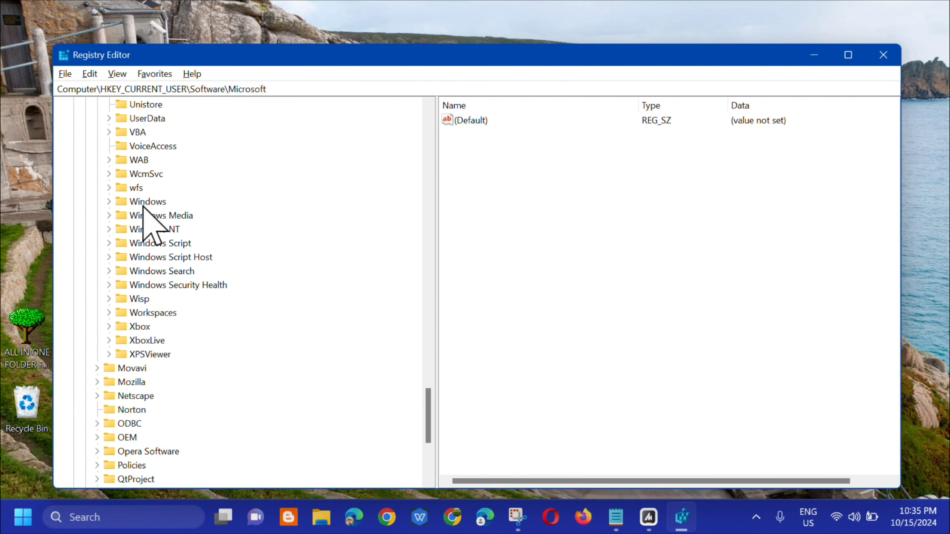
double_click(142, 202)
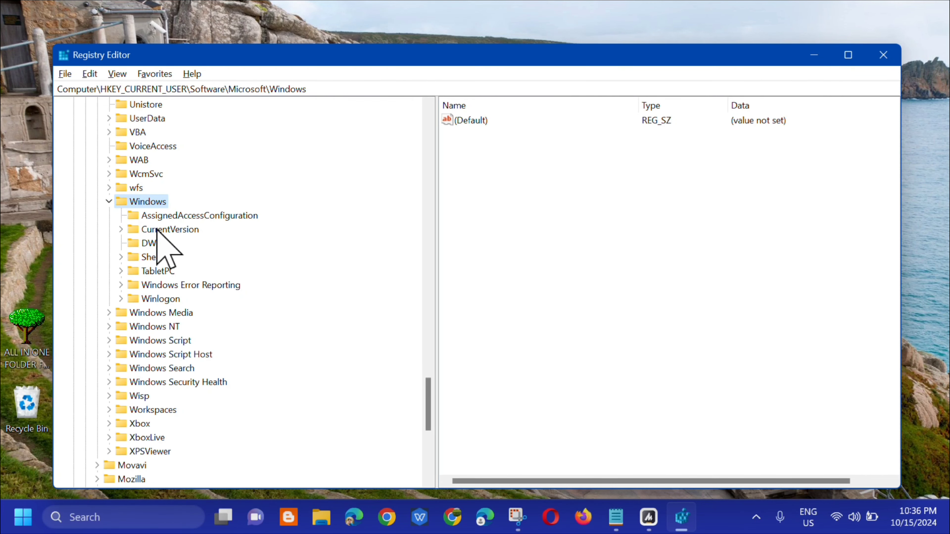
click(156, 229)
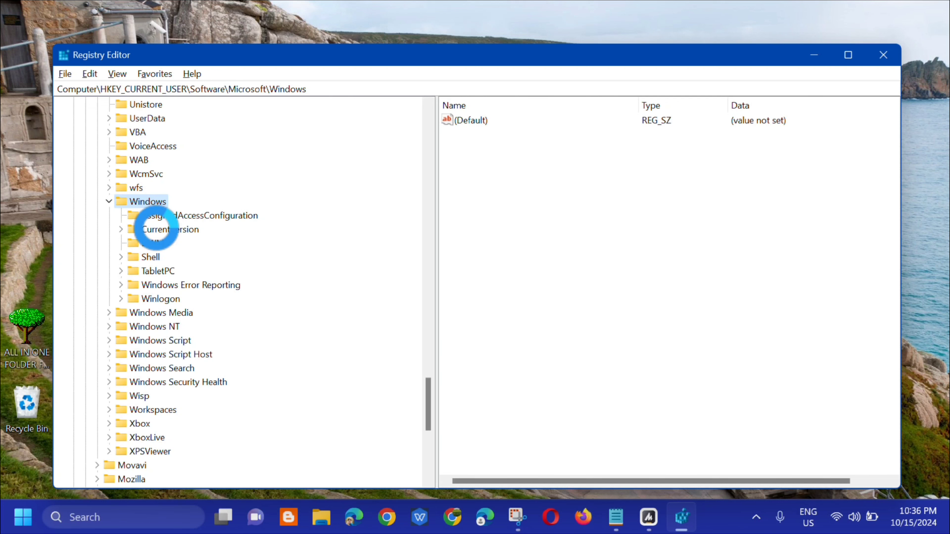
double_click(156, 229)
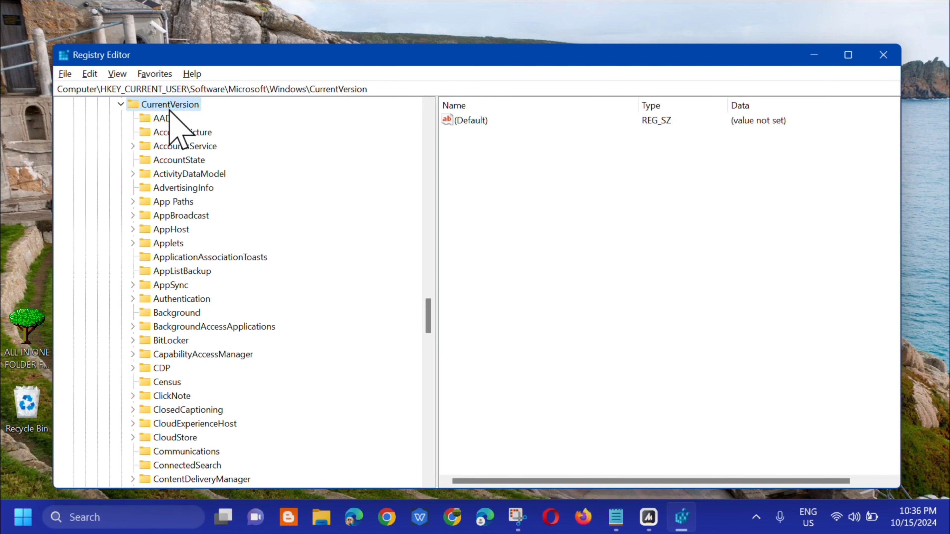
Under CurrentVersion, expand Explorer and HideDesktopIcons, and select the NewStartPanel key.
scroll(195, 195, down, 2)
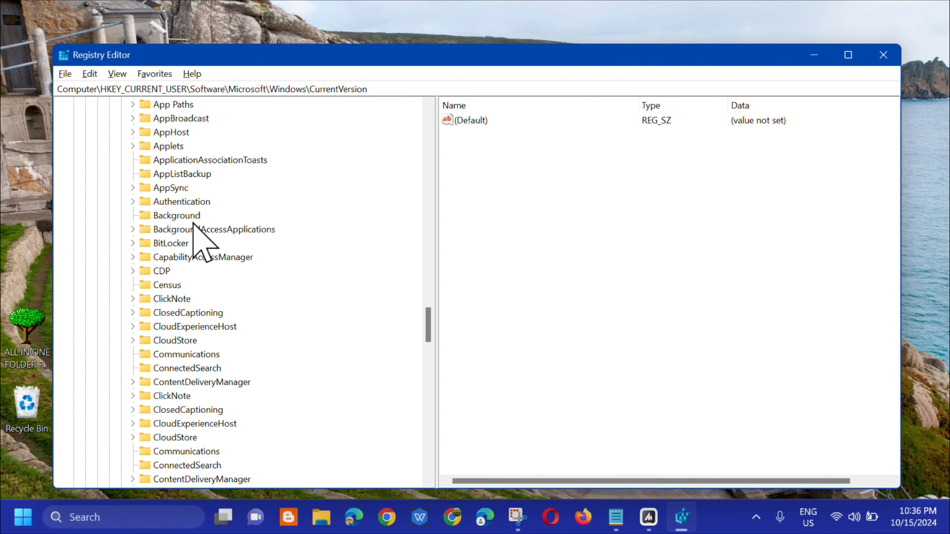
scroll(193, 225, down, 7)
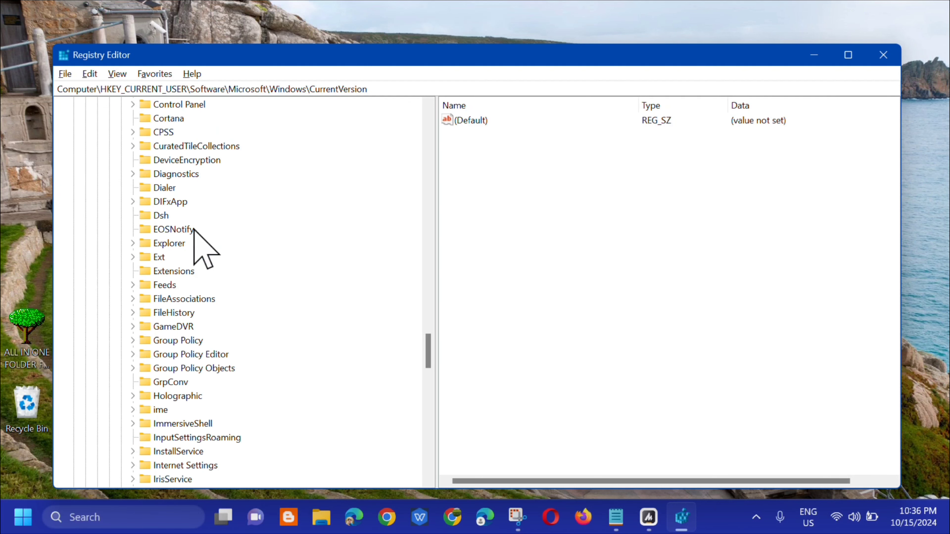
double_click(170, 244)
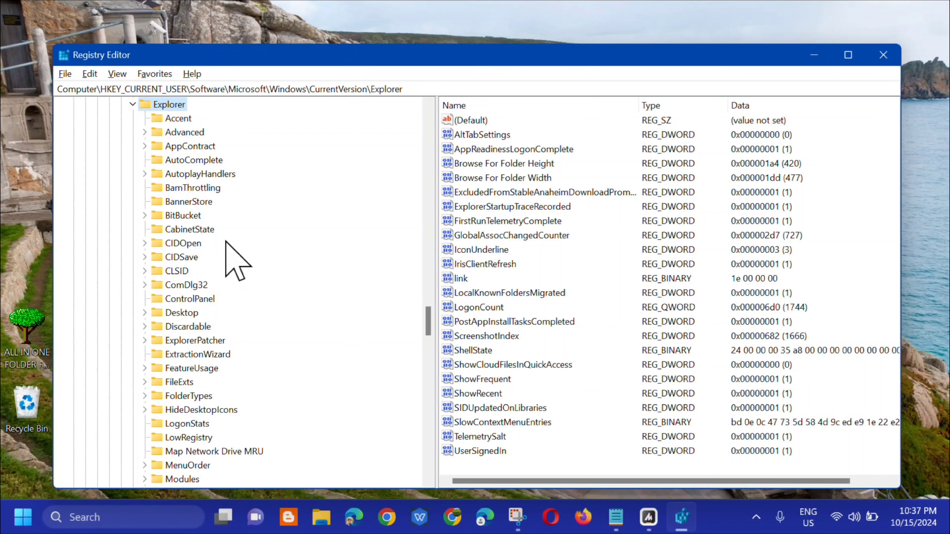
scroll(245, 262, down, 5)
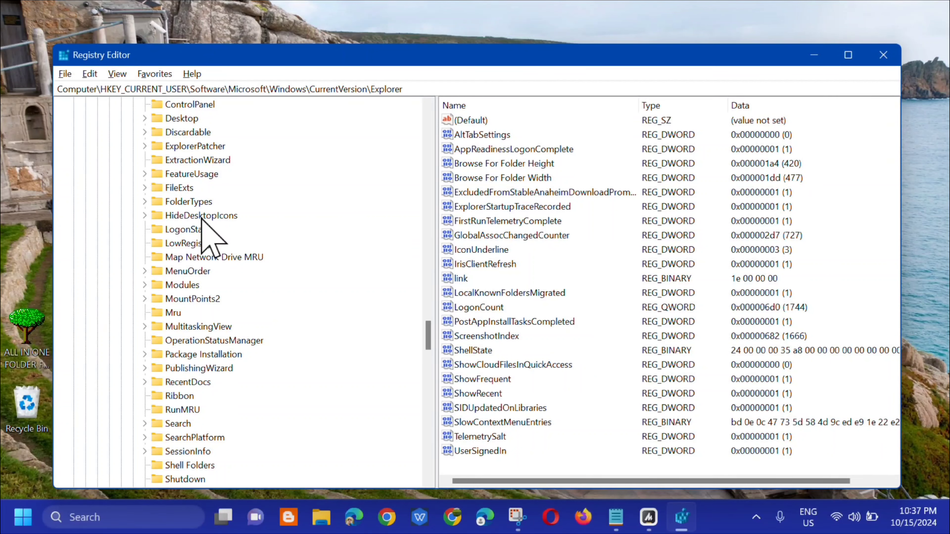
click(144, 216)
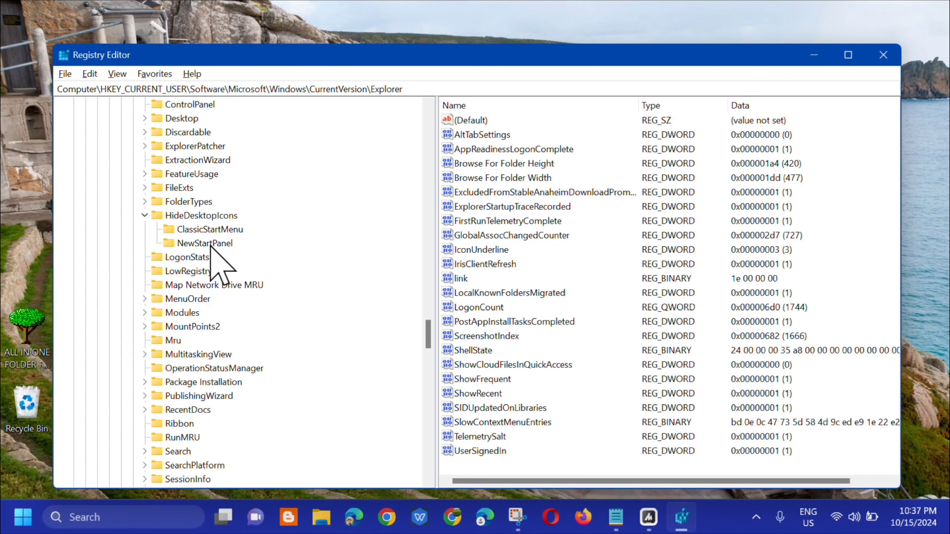
click(220, 244)
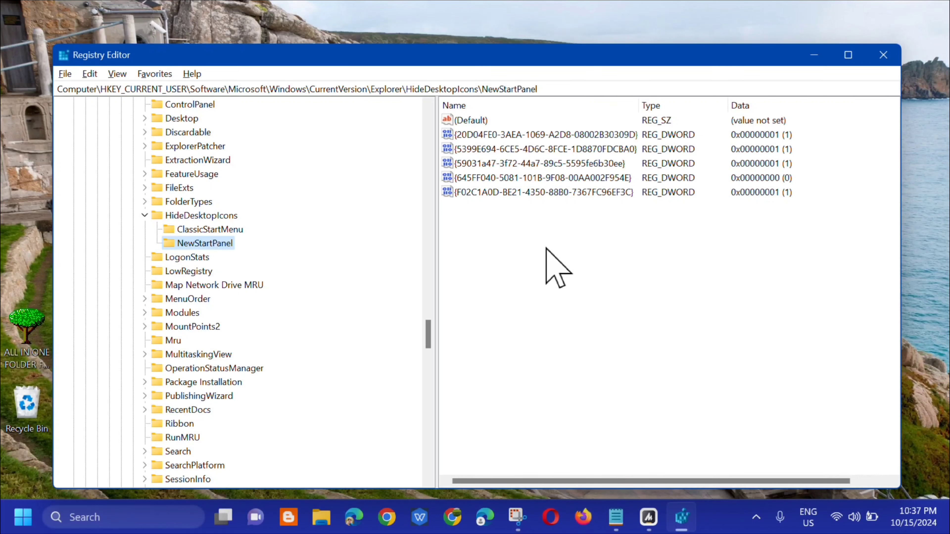
Create a new DWORD (32-bit) value in the NewStartPanel key.
right_click(516, 223)
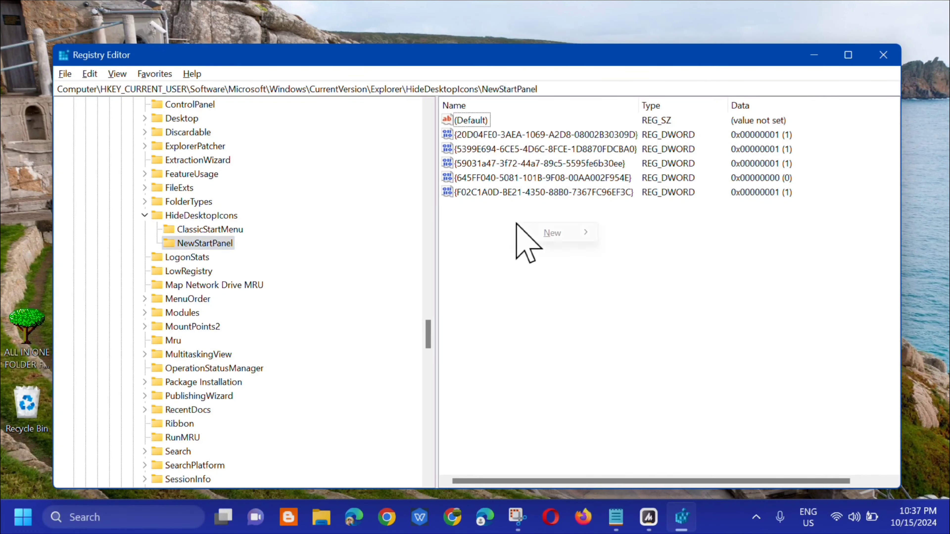
mouse_move(558, 236)
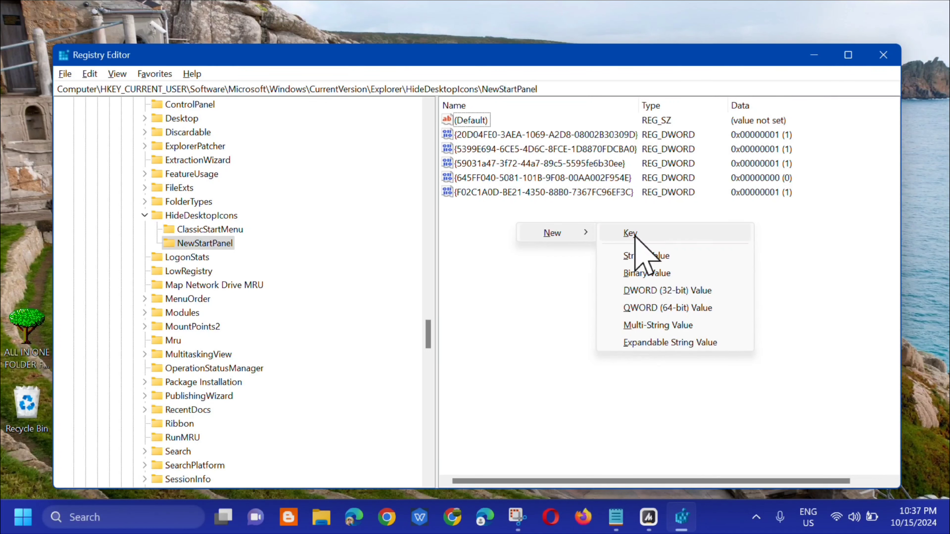
click(652, 290)
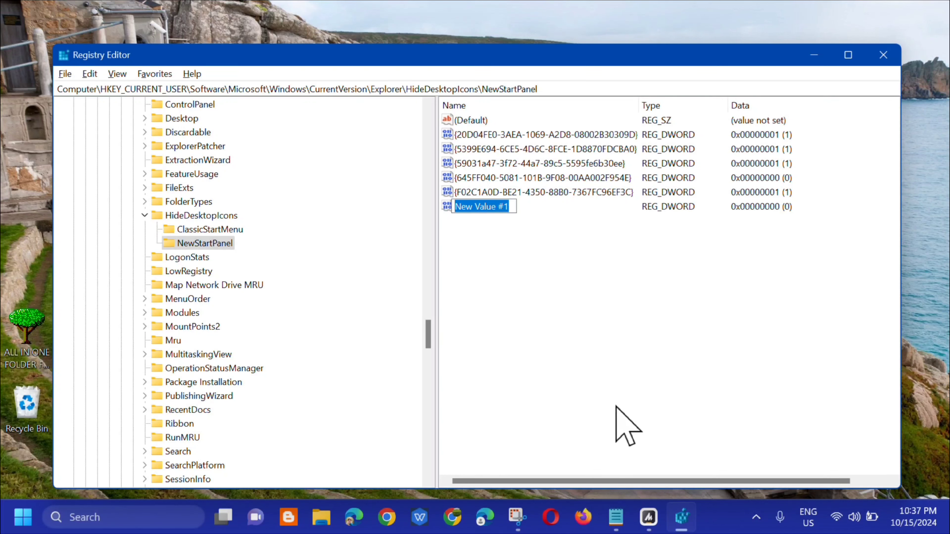
Copy the identifier from the Notepad note and rename the new DWORD value to {2cc5ca98-6485-489a-920e-b3e88a6ccce3} in Registry Editor.
click(616, 517)
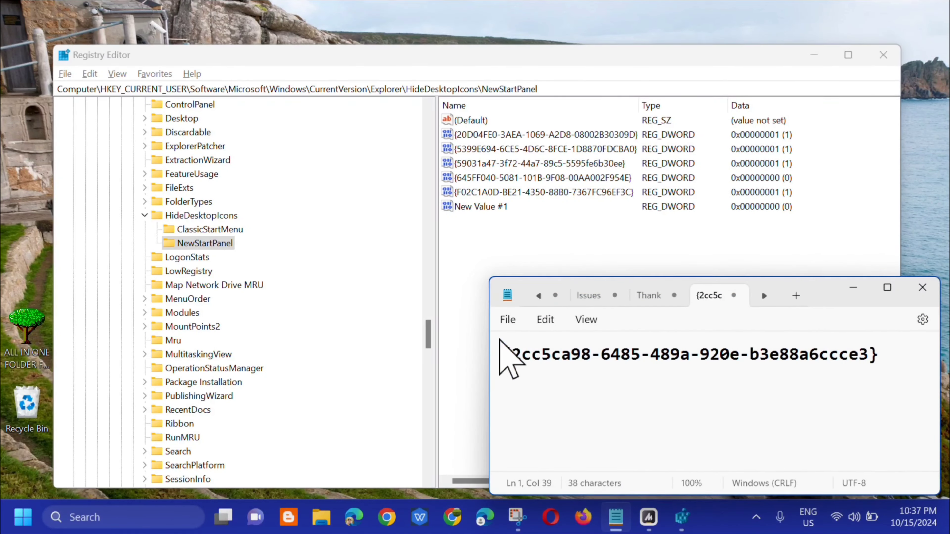
drag(500, 340, 909, 368)
key(ctrl+c)
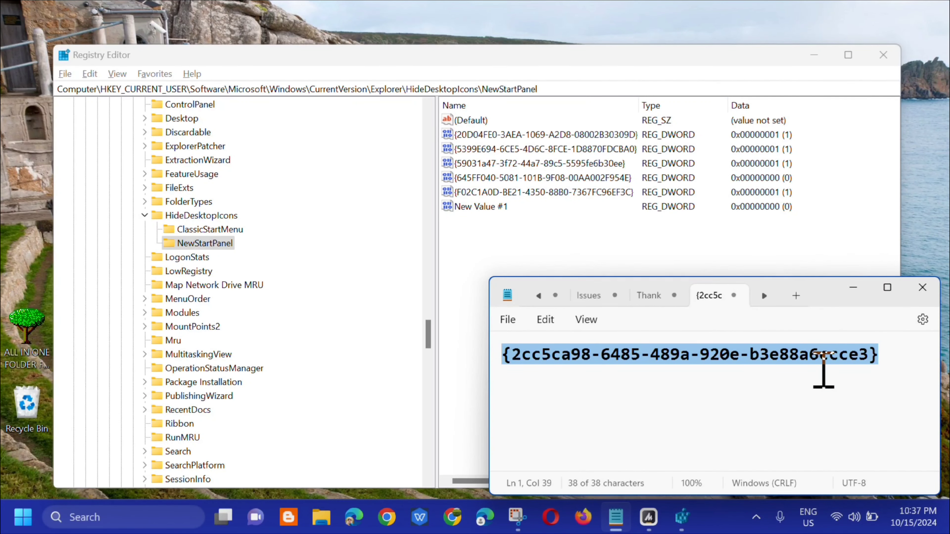
click(855, 273)
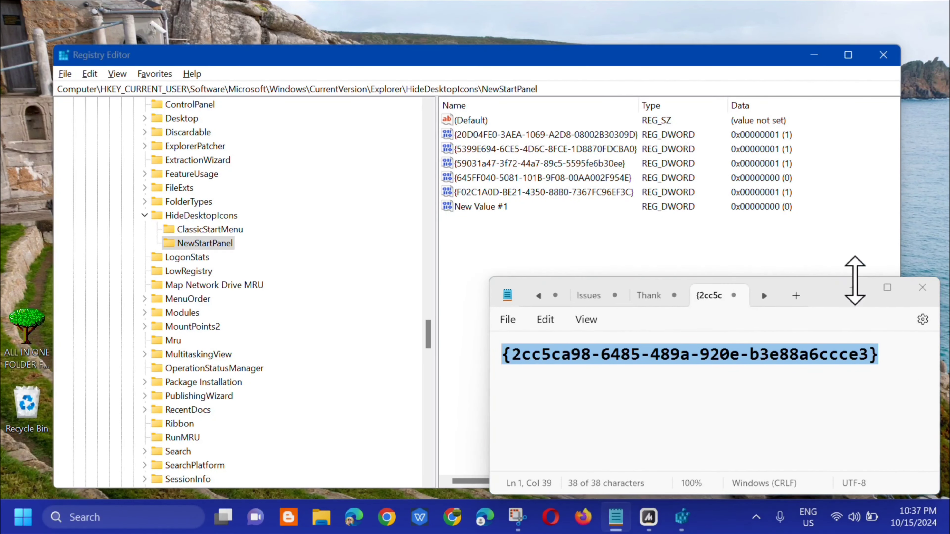
right_click(480, 208)
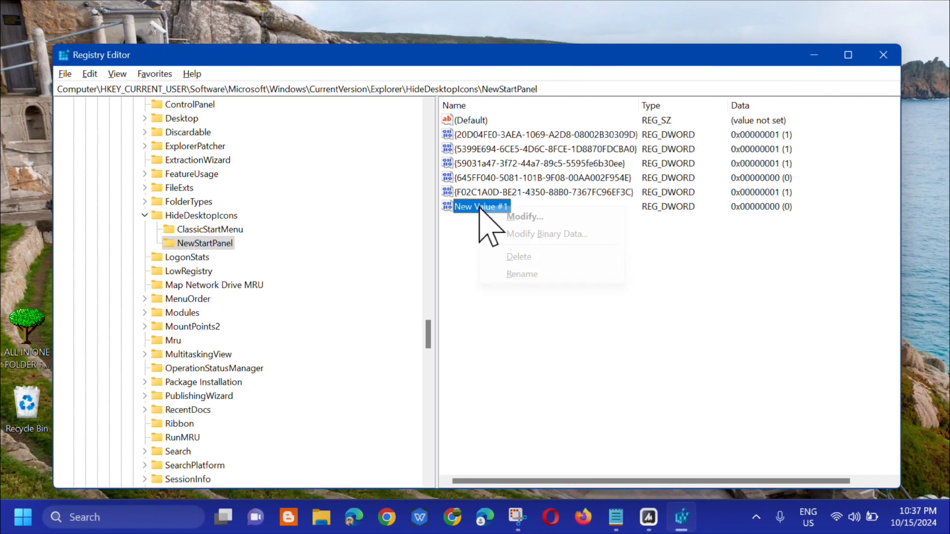
click(523, 279)
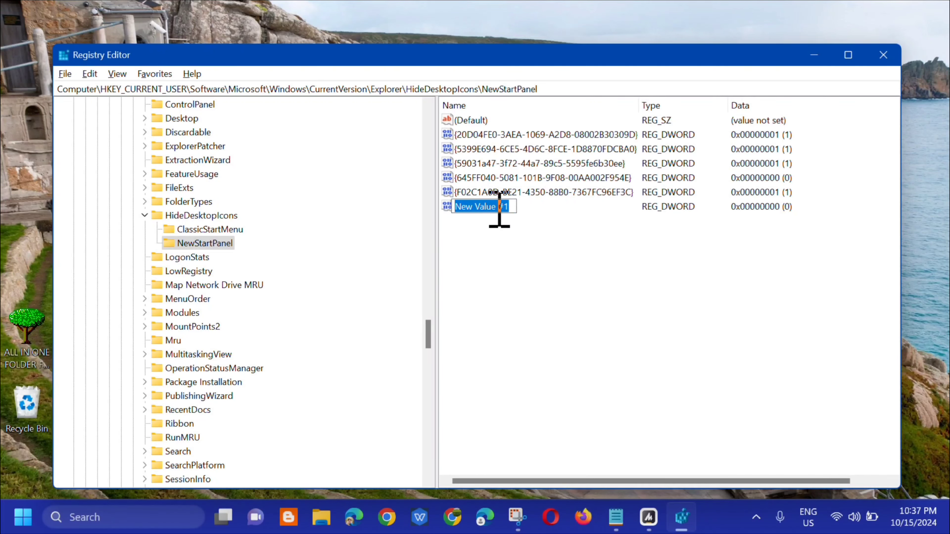
key(ctrl+v)
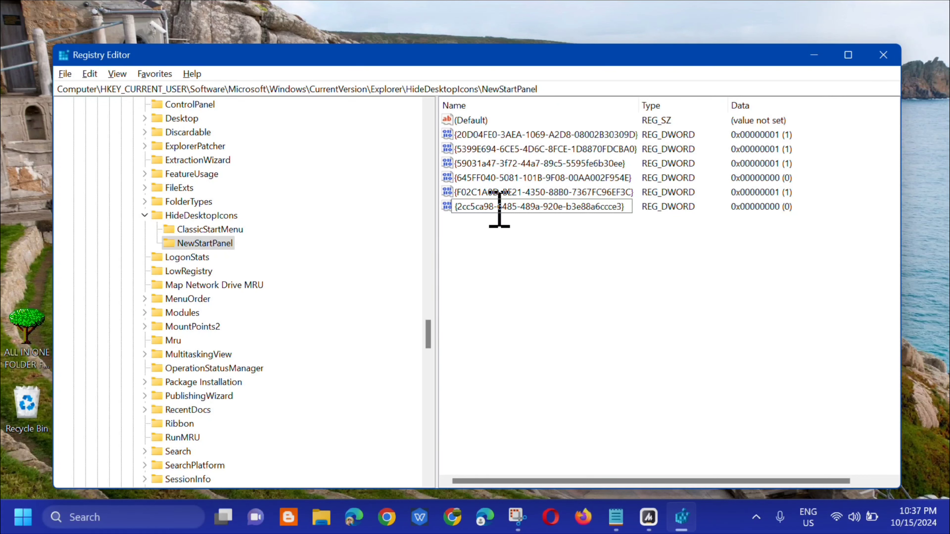
key(Return)
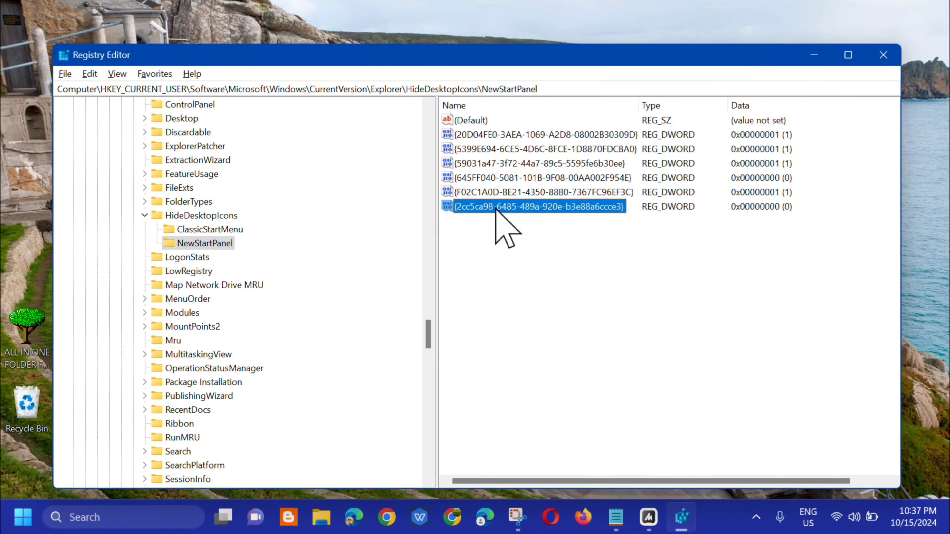
Set the value data of the {2cc5ca98-6485-489a-920e-b3e88a6ccce3} DWORD to 1 in hexadecimal.
double_click(521, 207)
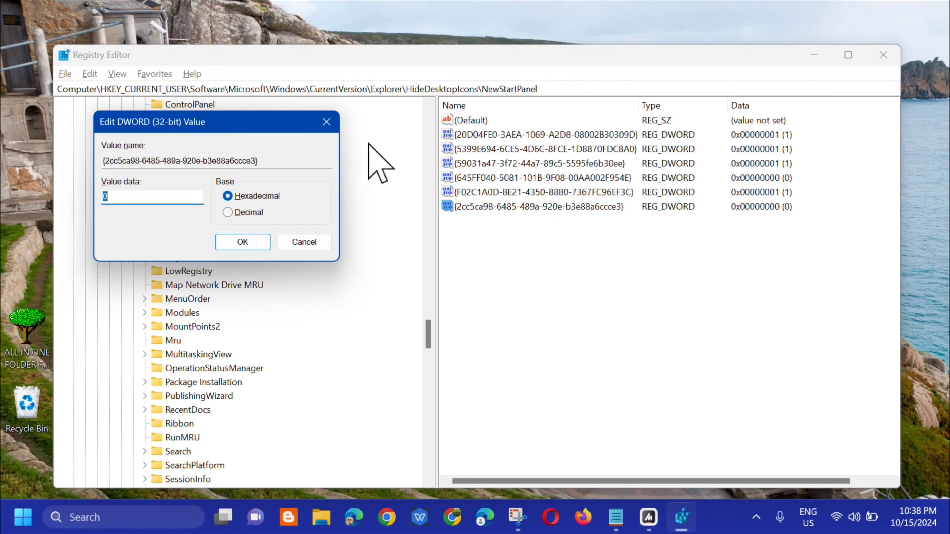
drag(226, 130, 627, 236)
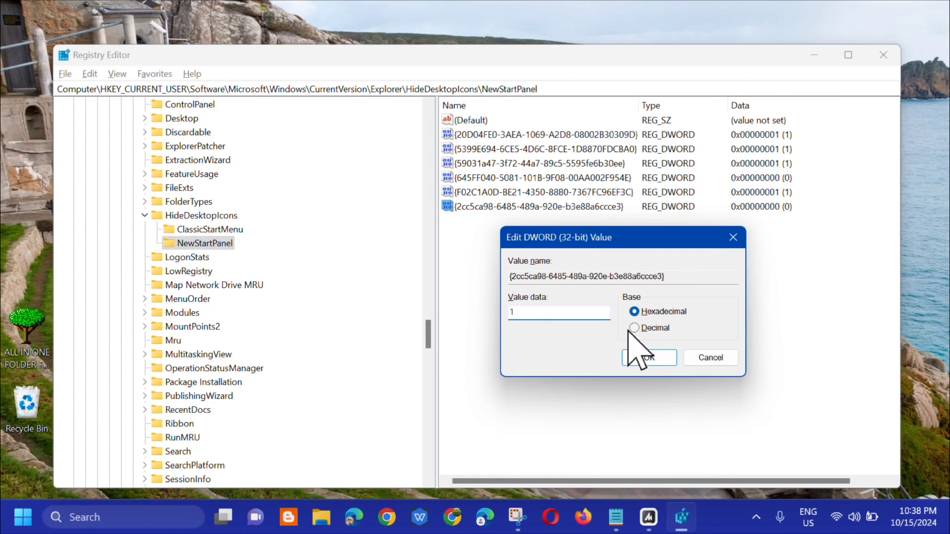
click(650, 358)
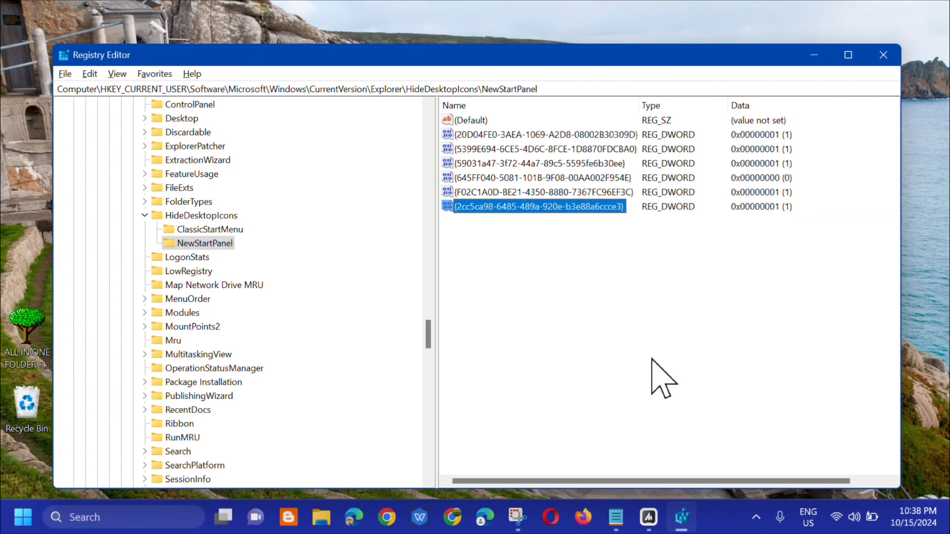
Collapse the expanded registry keys back to HKEY_CURRENT_USER and close Registry Editor.
click(145, 215)
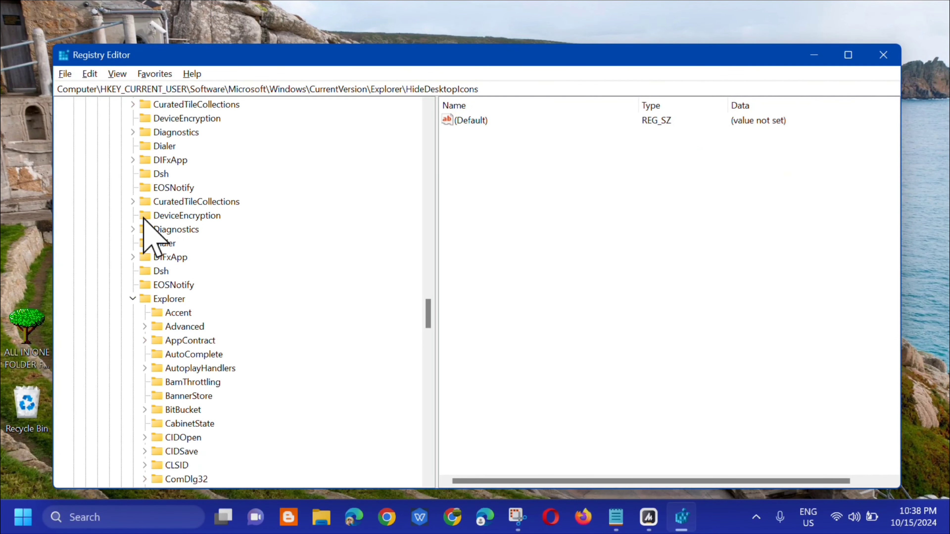
scroll(144, 221, up, 10)
click(121, 257)
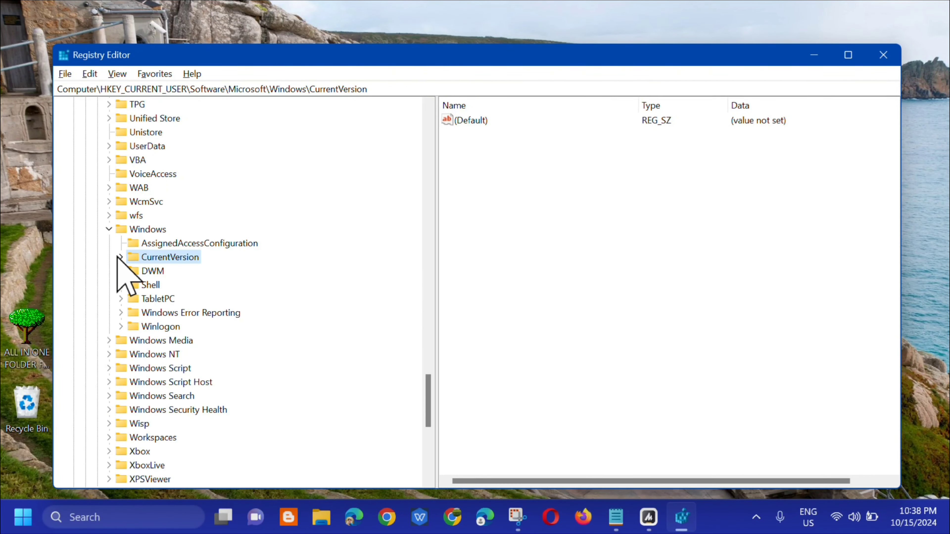
click(109, 229)
scroll(108, 228, up, 20)
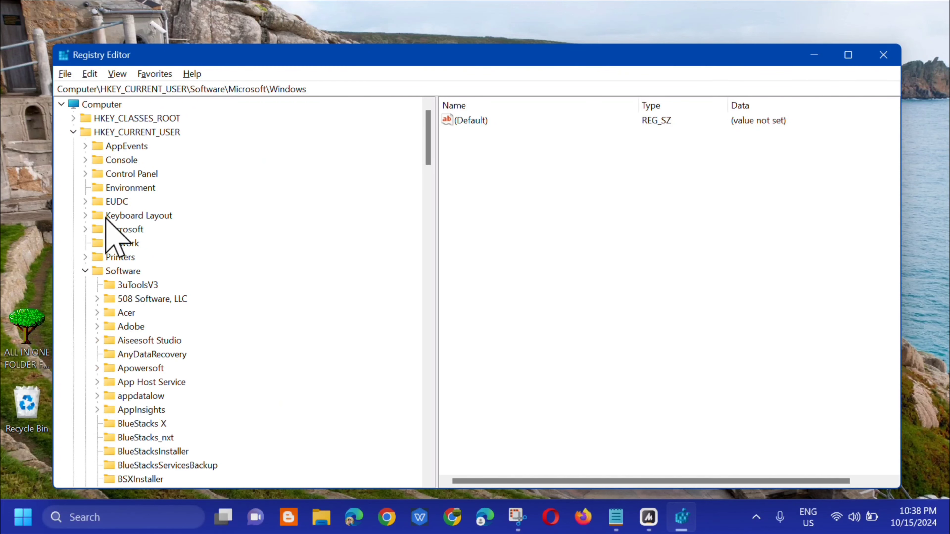
click(85, 271)
click(73, 132)
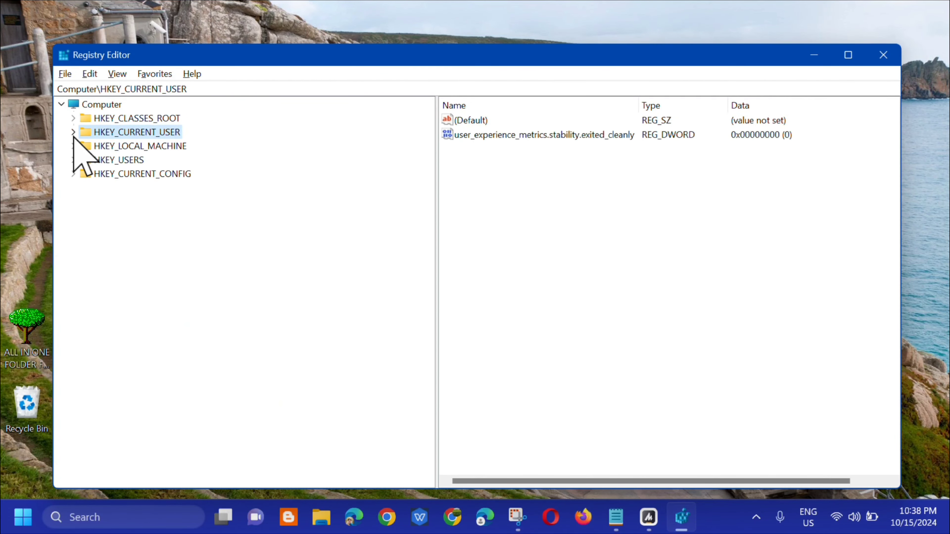
click(881, 56)
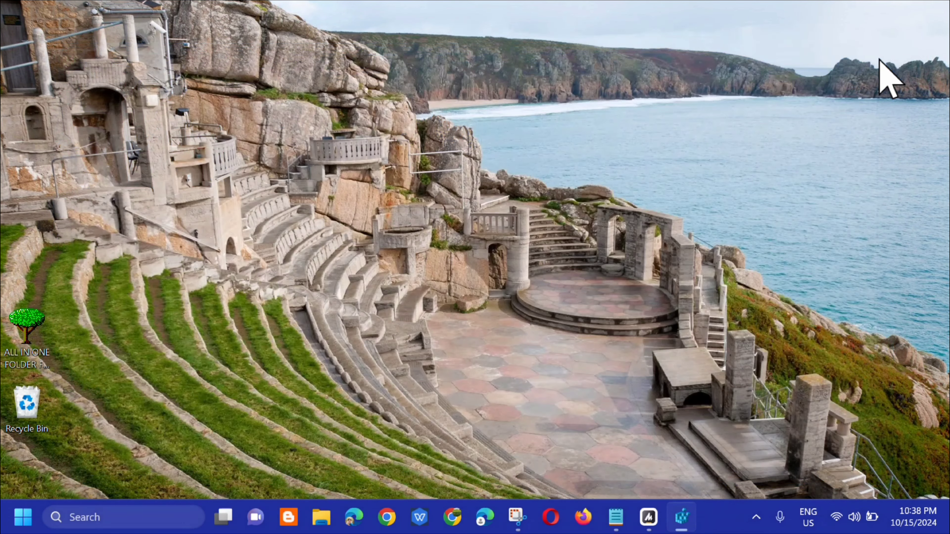
View the Restart choice in the computer's power options and return to the desktop without restarting.
click(22, 517)
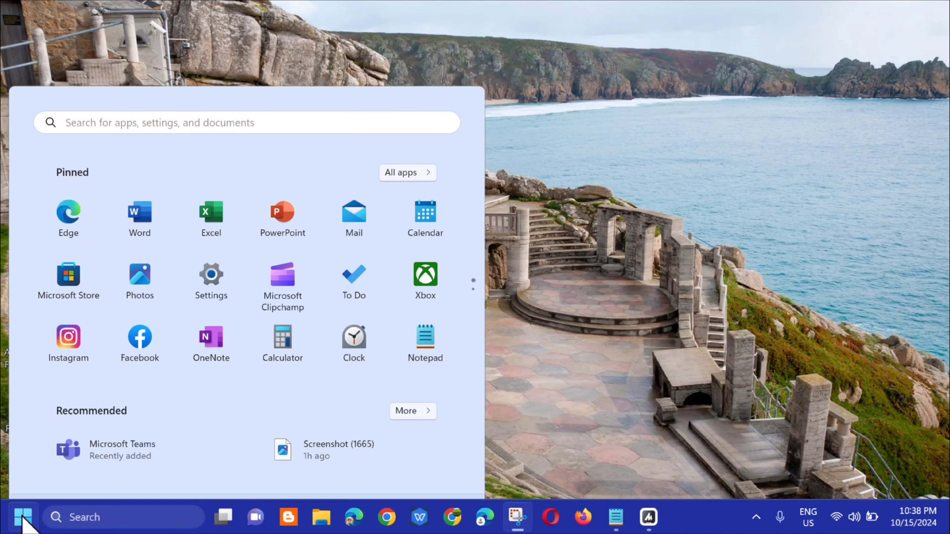
click(431, 466)
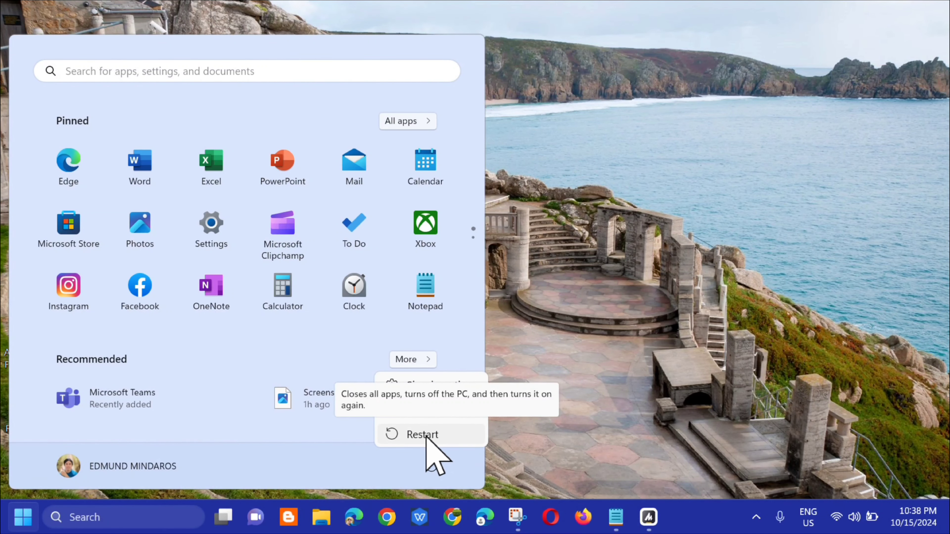
click(640, 284)
click(638, 283)
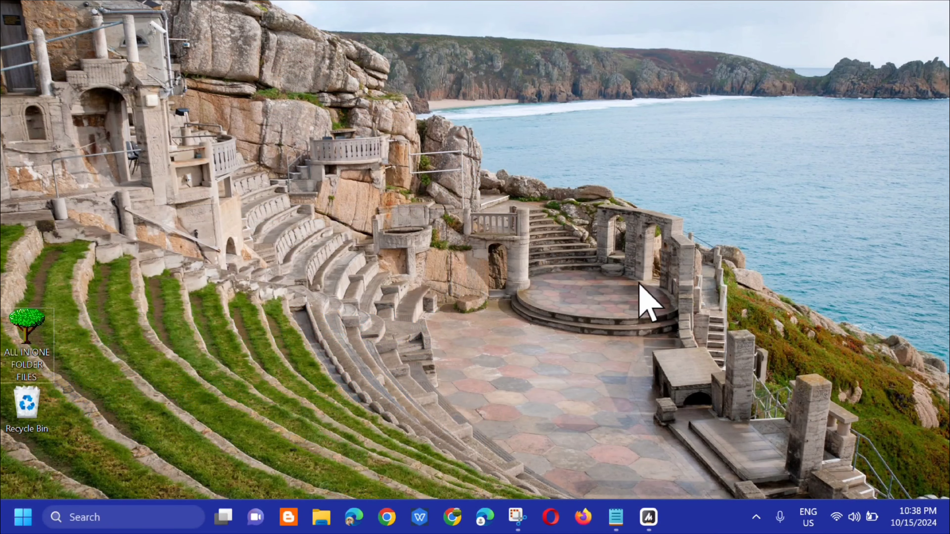